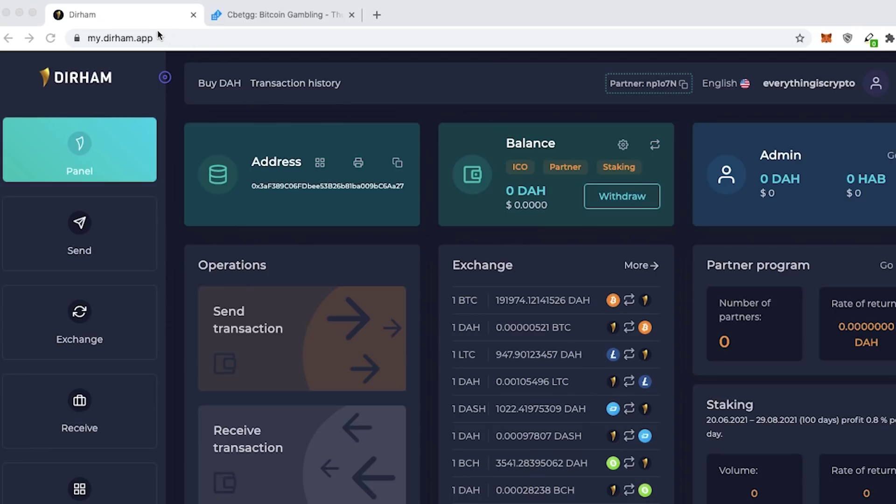
# - Load dirham.app in a second browser tab beside the wallet dashboard
pyautogui.click(376, 16)
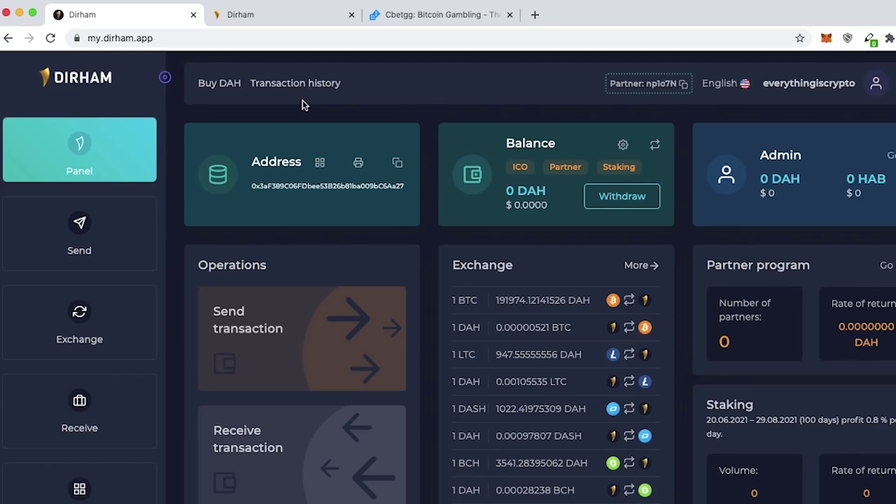
pyautogui.click(280, 16)
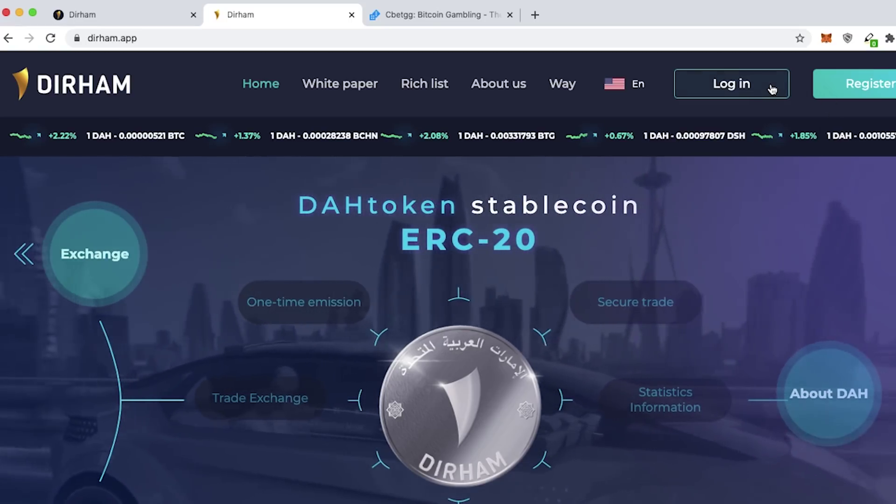
# - Reach the sign-up form from the Dirham homepage, then close that tab
pyautogui.click(869, 84)
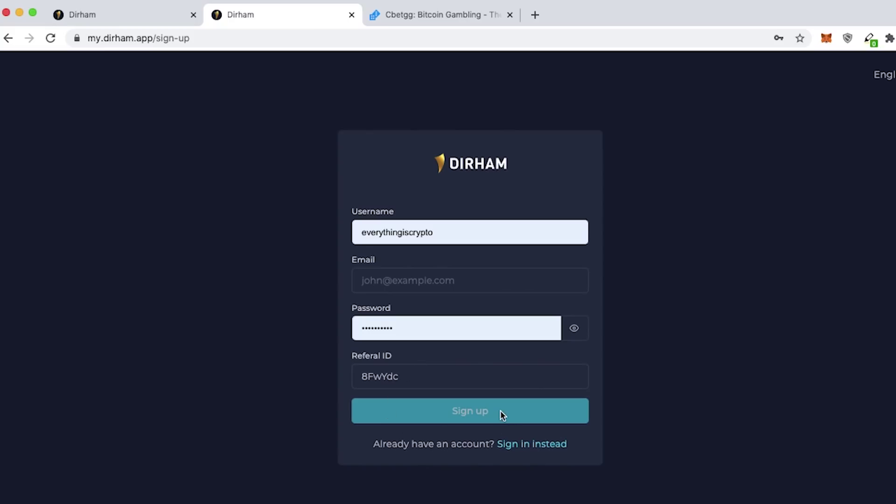
pyautogui.click(352, 15)
# - Return to the wallet dashboard tab
pyautogui.click(105, 15)
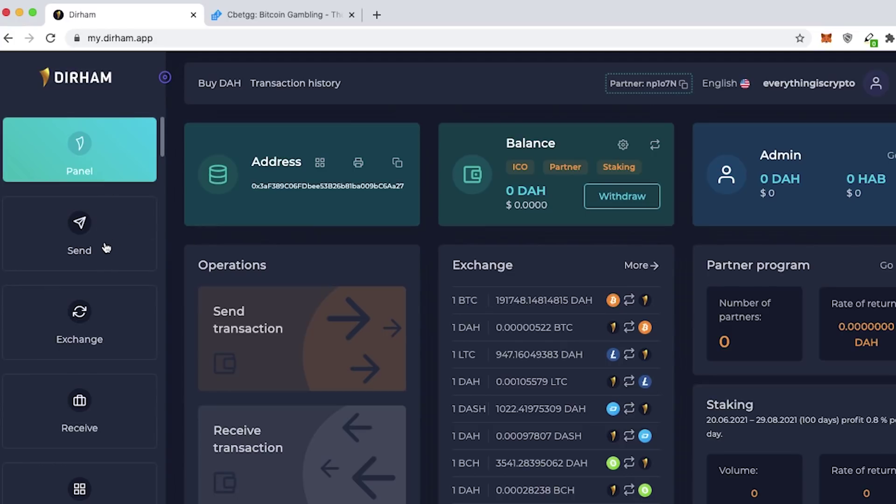
pyautogui.scroll(-1, 106, 247)
pyautogui.scroll(-2, 92, 301)
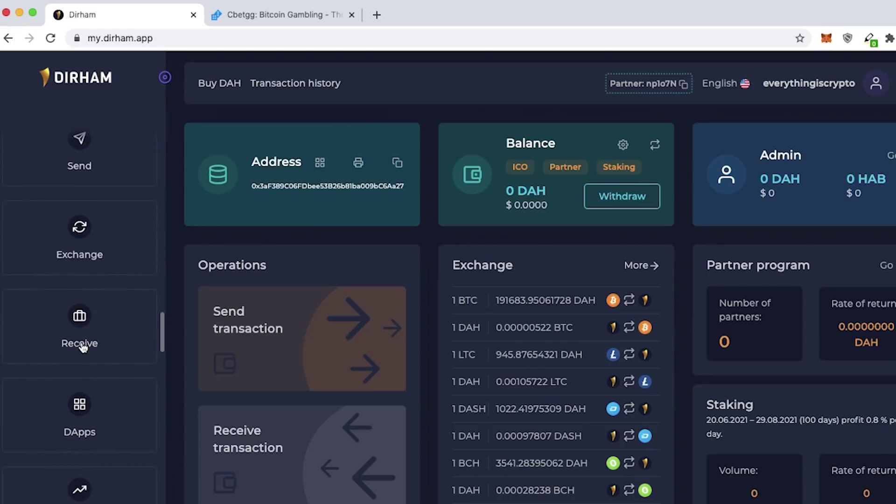
pyautogui.scroll(-3, 84, 344)
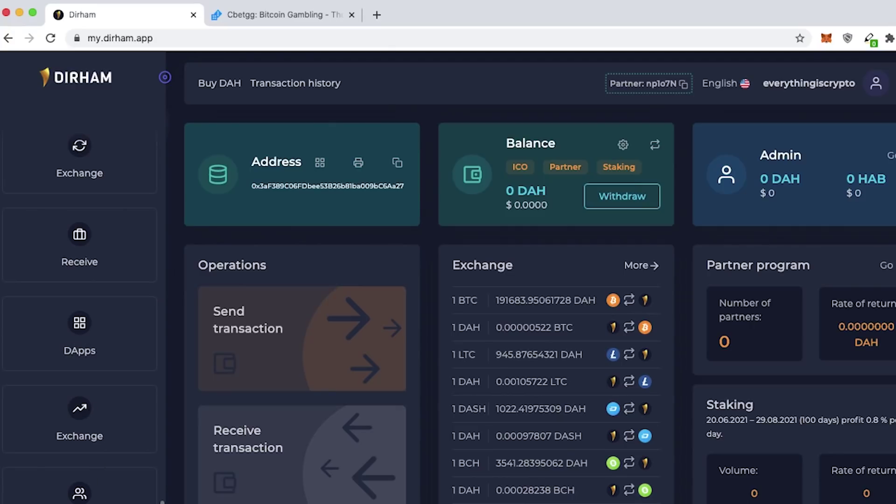
pyautogui.scroll(5, 120, 411)
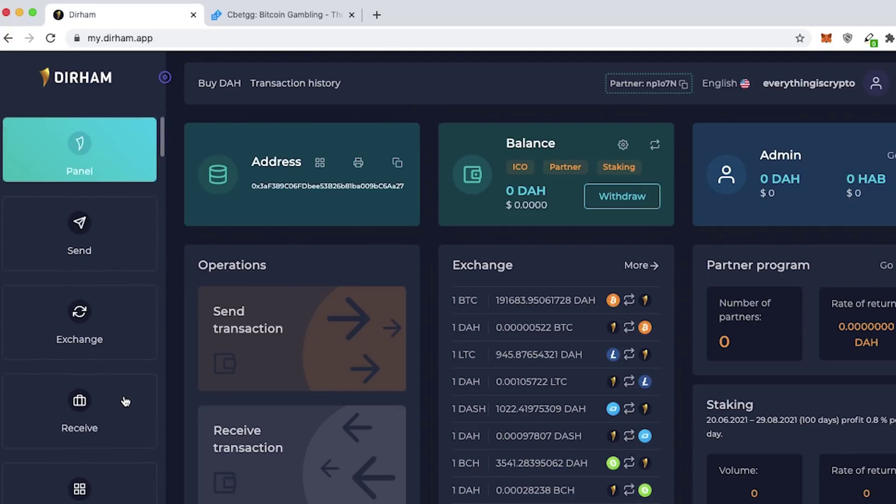
# - On Buy DAH, keep Bitcoin as payment and enter 0.01134954 BTC (about 2176.25 DAH)
pyautogui.click(231, 87)
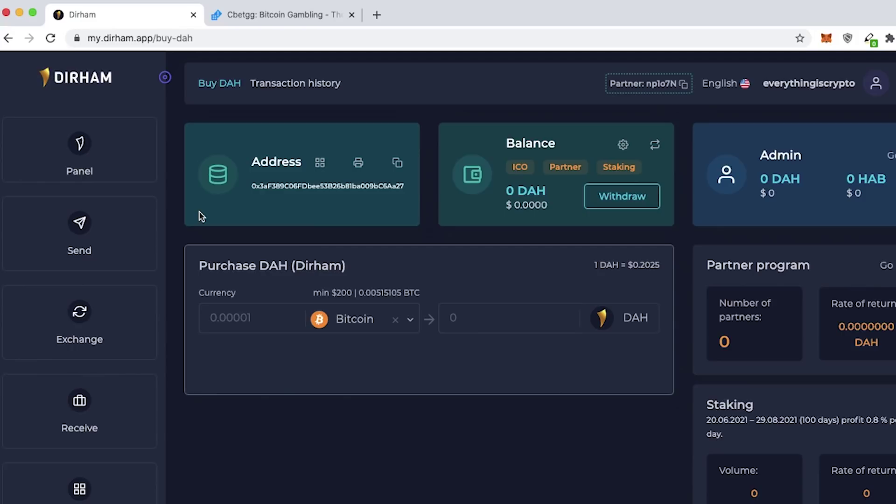
pyautogui.click(247, 321)
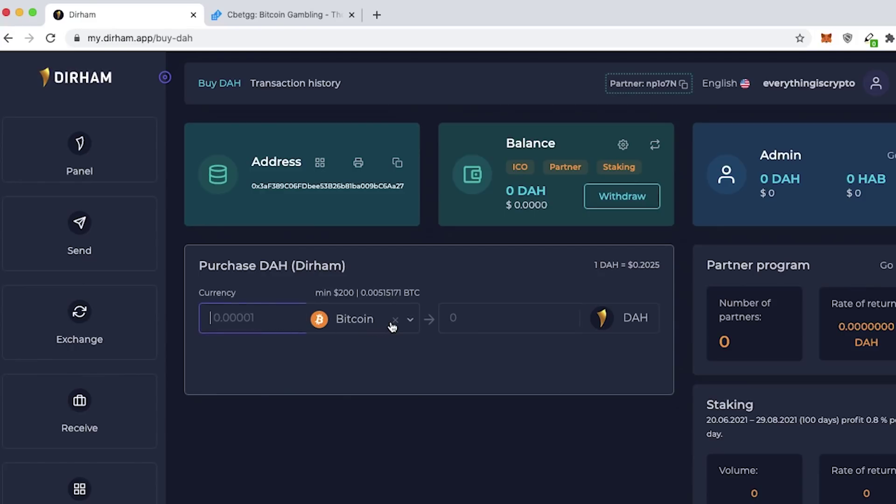
pyautogui.click(407, 326)
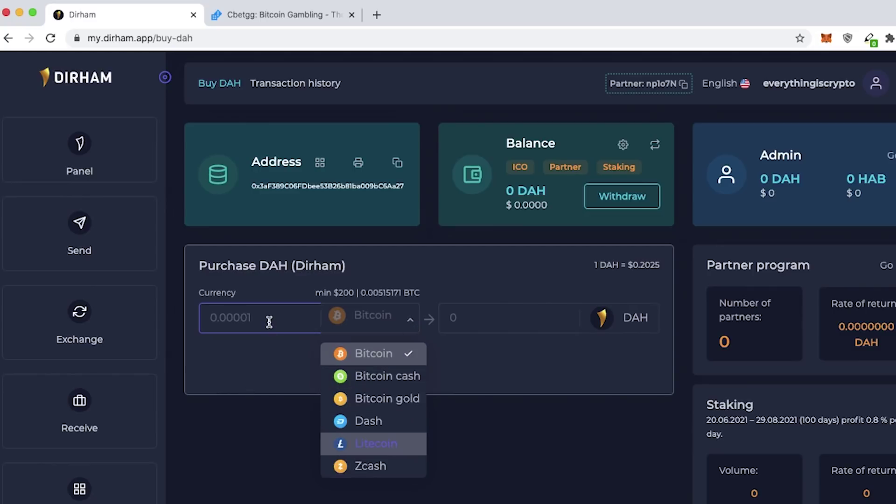
pyautogui.click(368, 352)
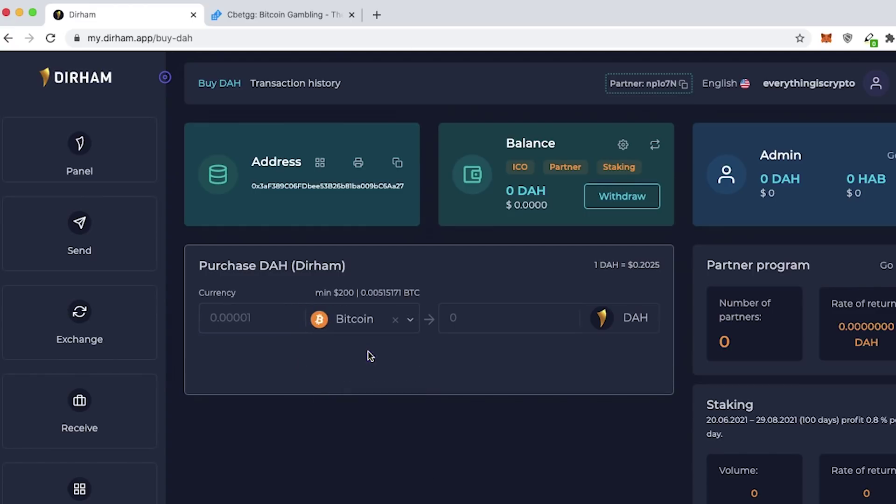
pyautogui.click(274, 318)
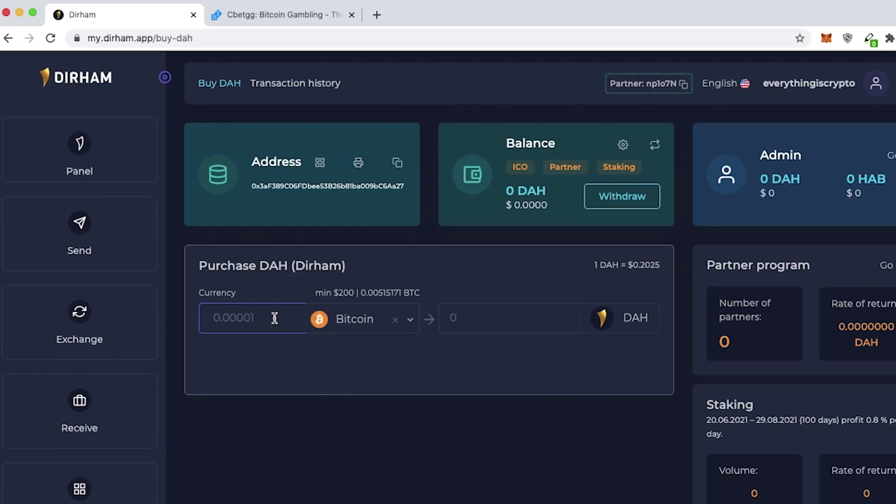
pyautogui.write('0.01134954')
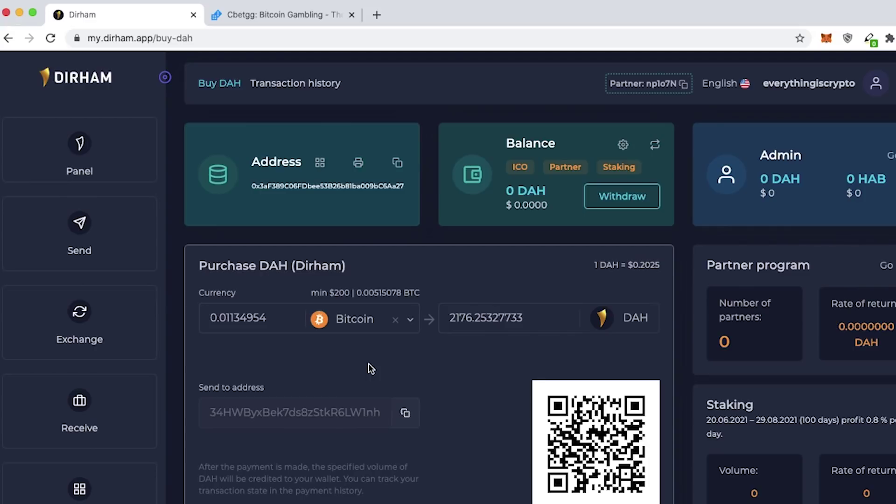
pyautogui.scroll(-1, 368, 364)
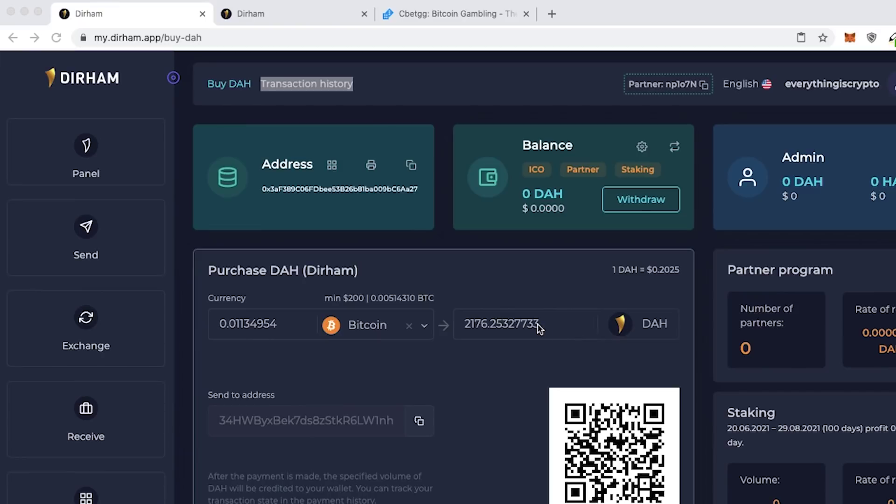
# - Open transaction history in a new tab and expand the Send form's coin-type list
pyautogui.click(488, 294)
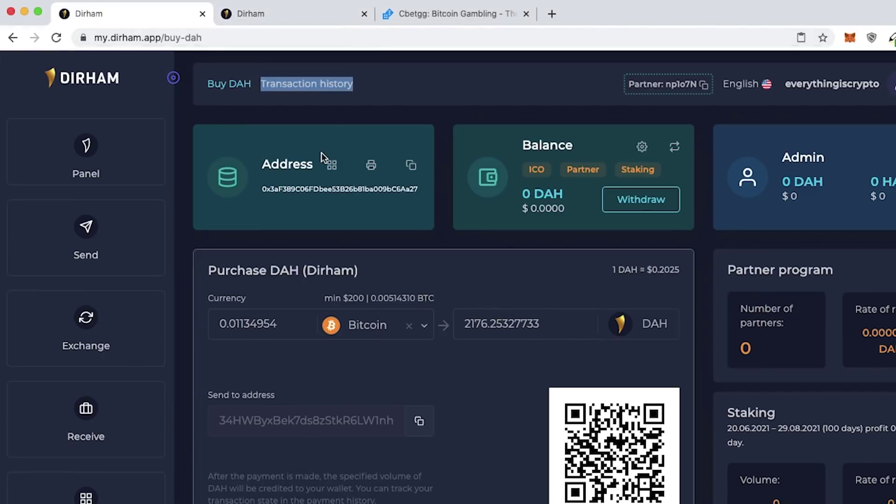
pyautogui.rightClick(290, 87)
pyautogui.click(301, 94)
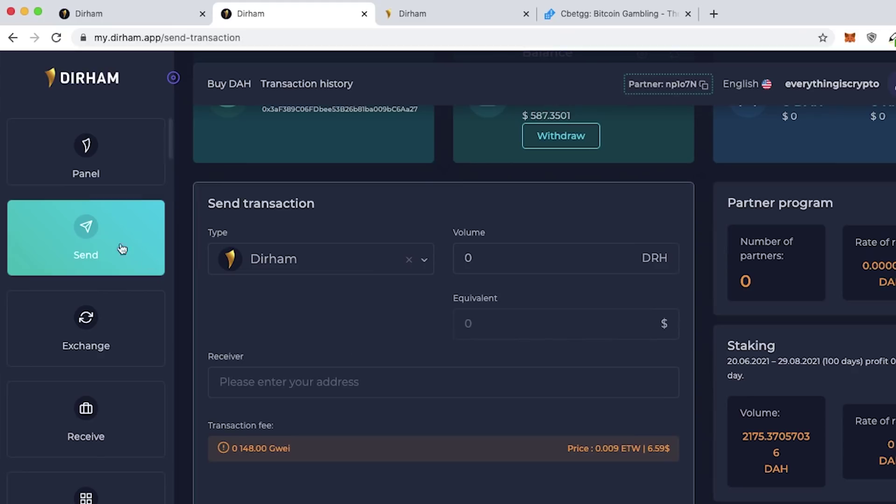
pyautogui.click(423, 258)
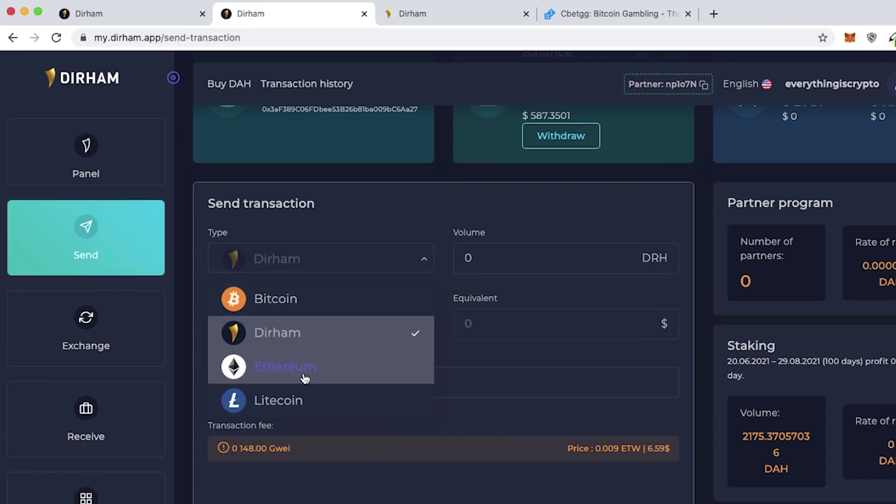
# - Send Dirham with volume 2000, focus the receiver field, and switch the balance card to Partner
pyautogui.click(498, 404)
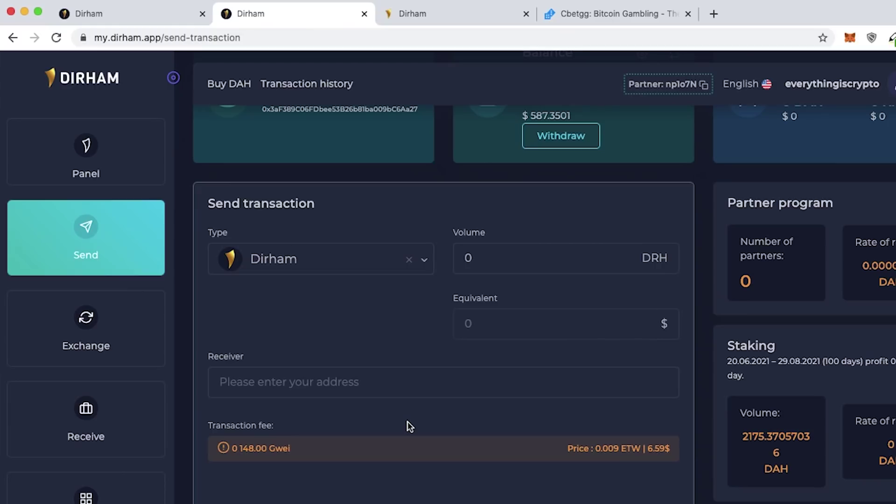
pyautogui.doubleClick(509, 261)
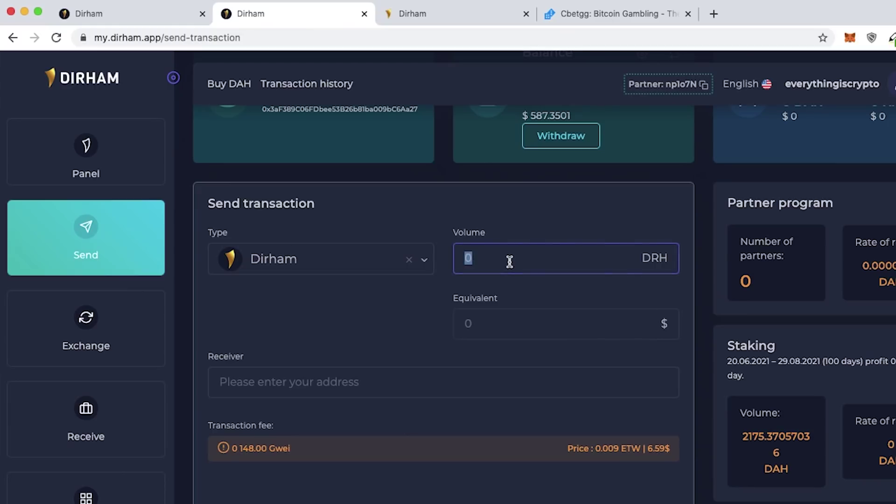
pyautogui.write('2000')
pyautogui.scroll(2, 496, 308)
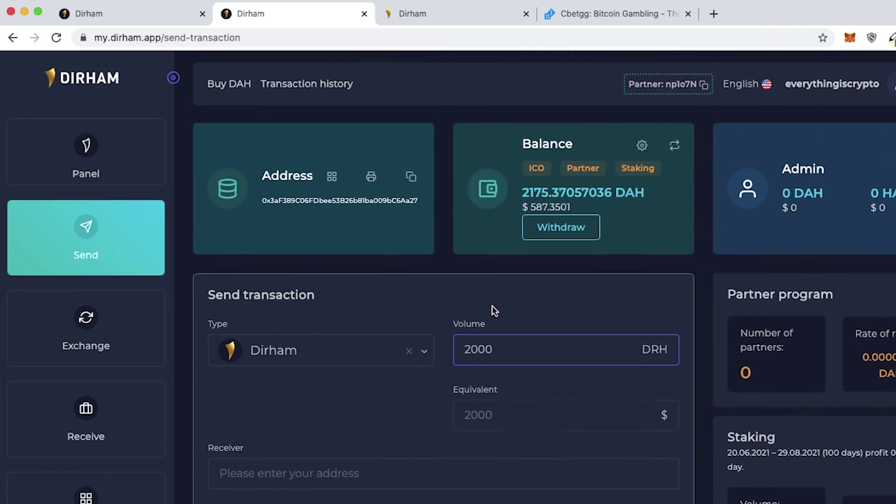
pyautogui.click(419, 397)
pyautogui.scroll(-1, 418, 397)
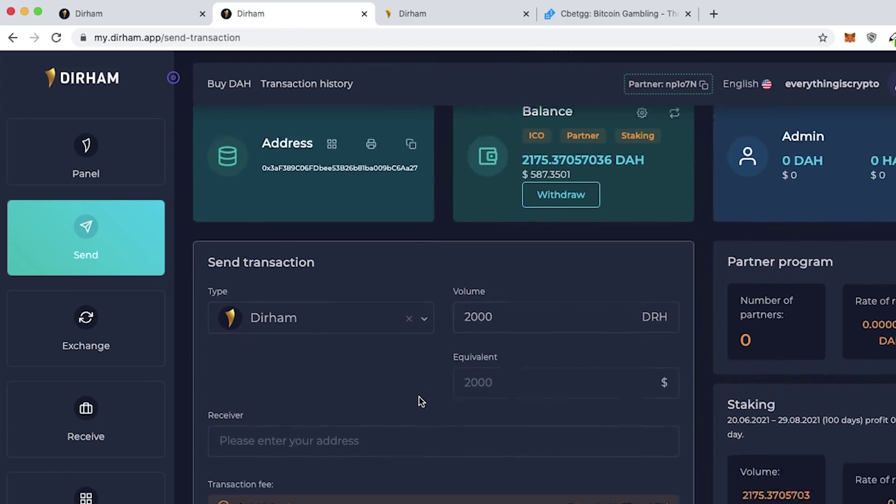
pyautogui.scroll(-2, 364, 363)
pyautogui.click(357, 381)
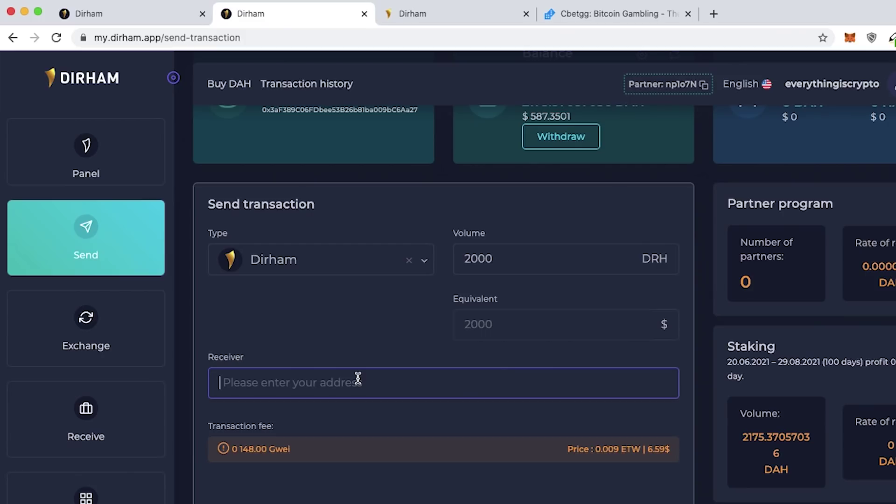
pyautogui.scroll(-1, 357, 378)
pyautogui.scroll(-3, 357, 379)
pyautogui.scroll(-4, 357, 379)
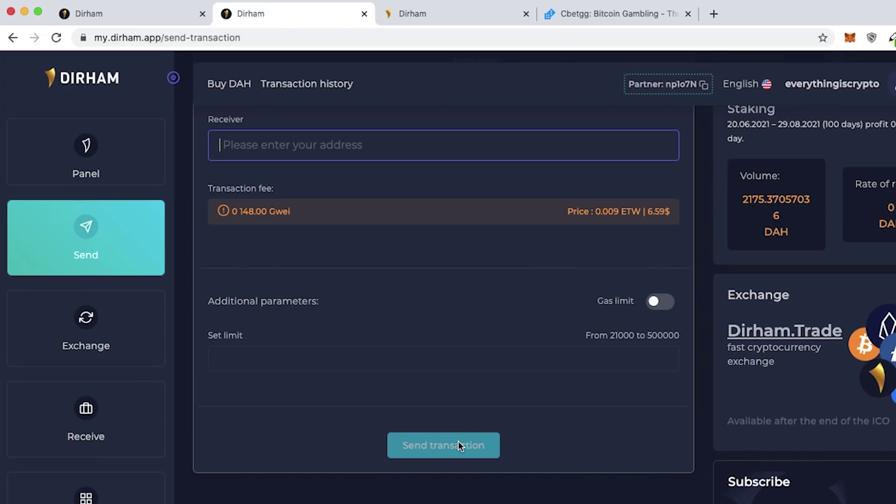
pyautogui.scroll(5, 490, 224)
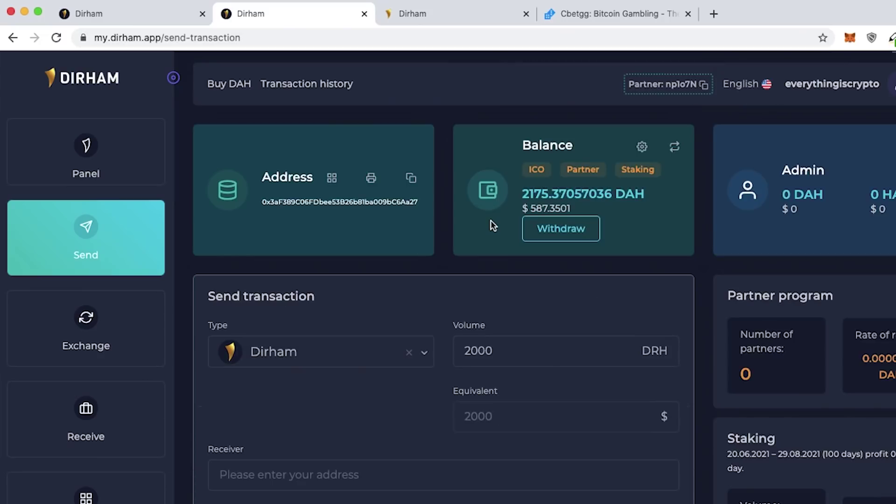
pyautogui.click(596, 171)
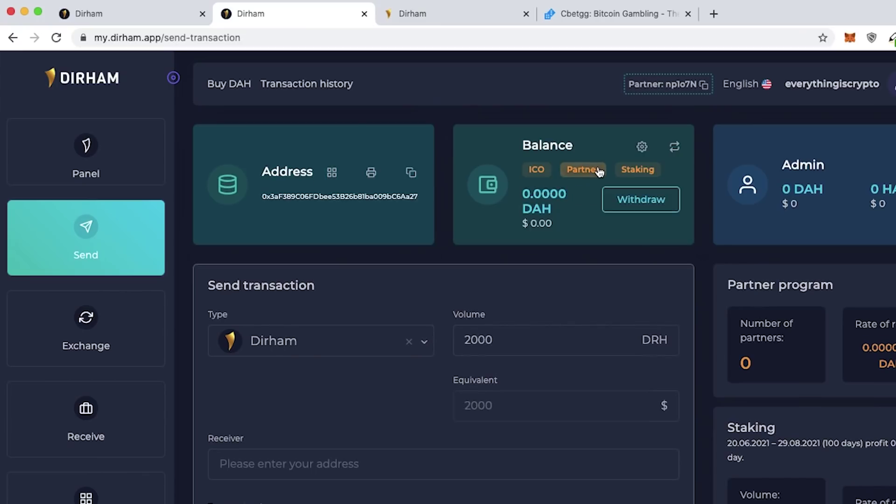
# - Show the Staking balance and start an investment amount in the ICO profitability calculator
pyautogui.click(637, 170)
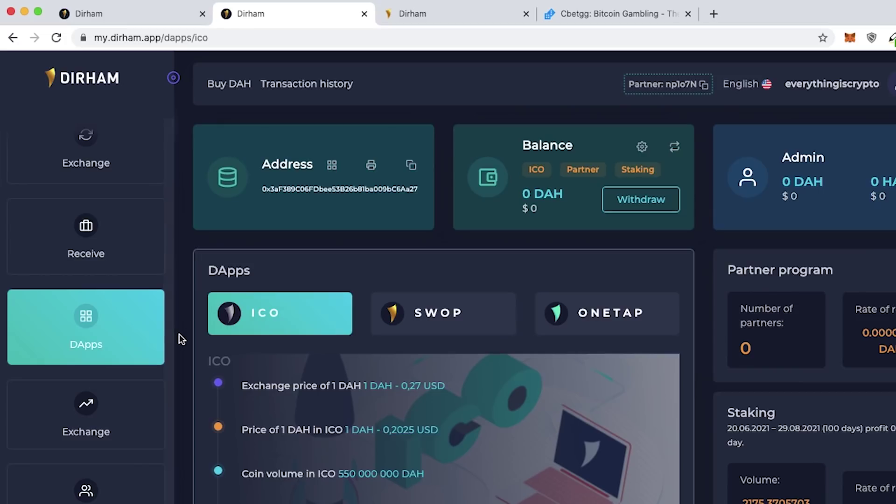
pyautogui.scroll(-3, 179, 339)
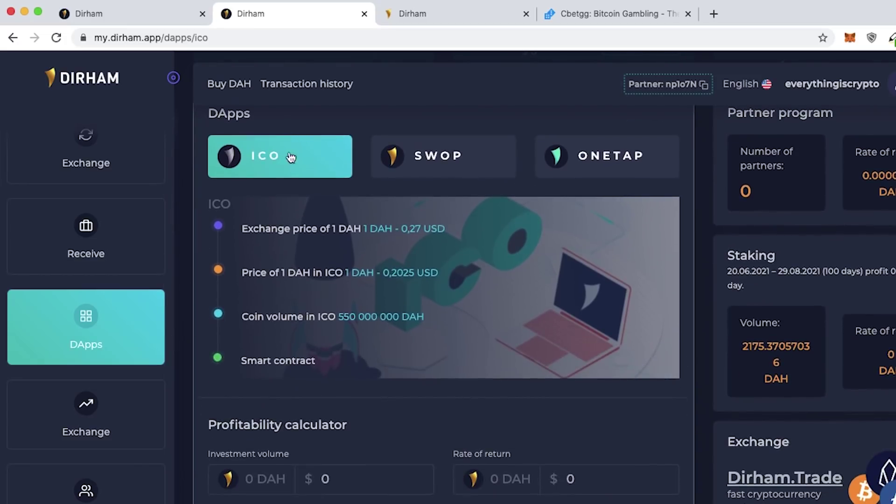
pyautogui.scroll(-3, 424, 312)
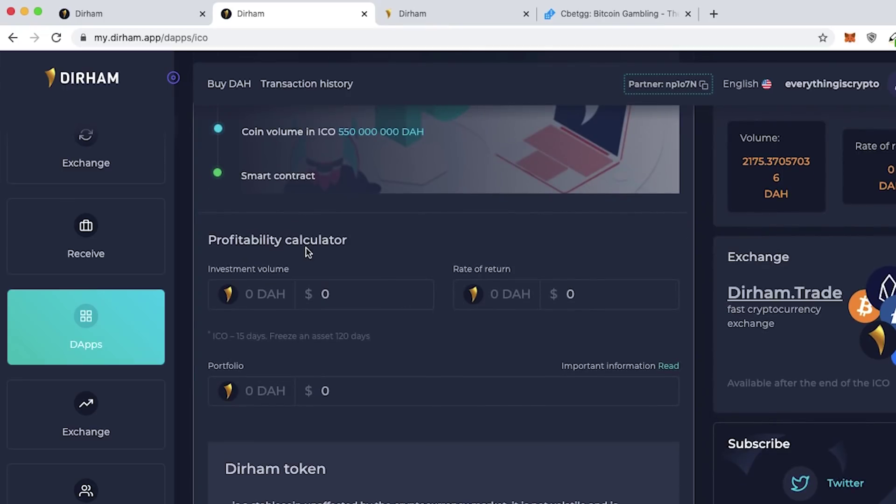
pyautogui.click(334, 296)
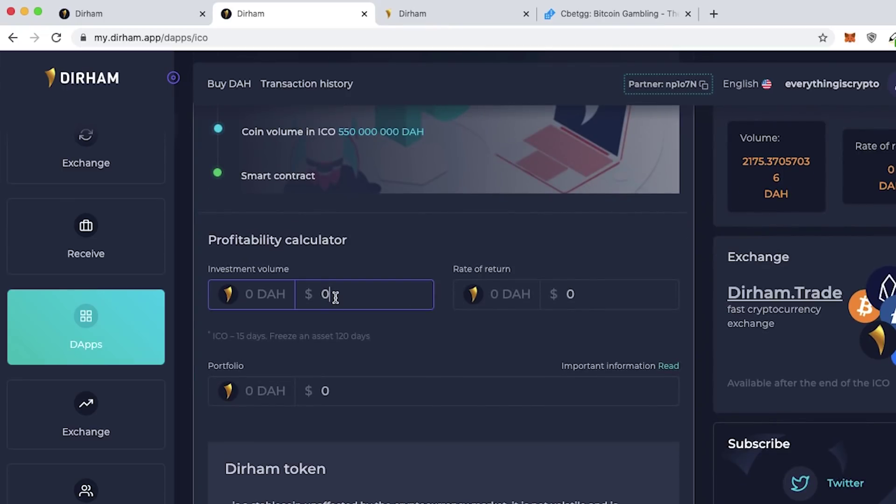
pyautogui.scroll(-1, 464, 391)
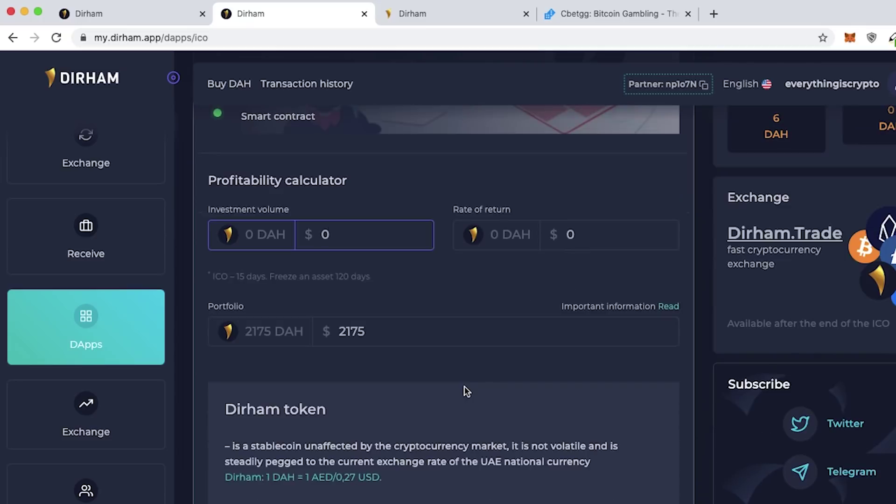
pyautogui.scroll(5, 464, 385)
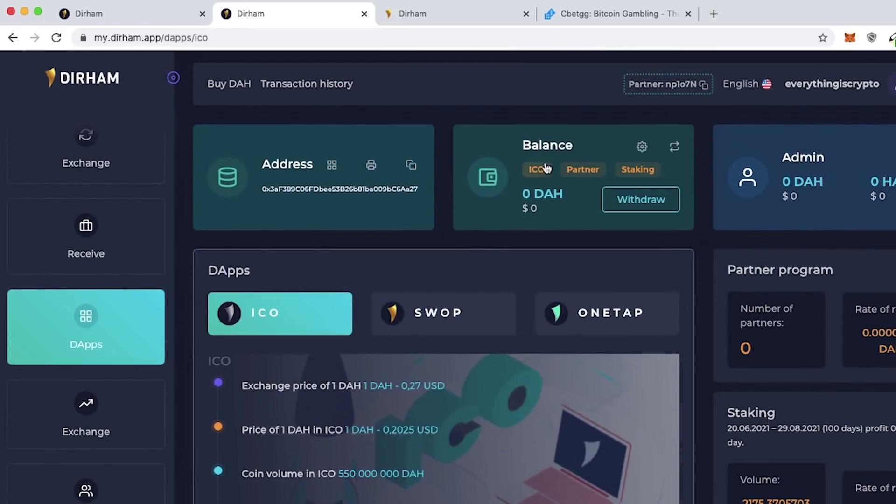
# - Show the ICO balance of 2175.37057036 DAH on the balance card
pyautogui.click(536, 169)
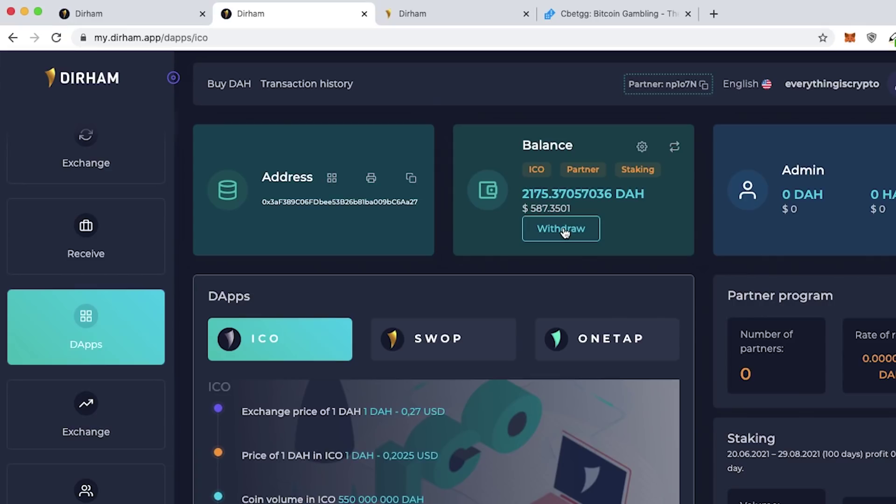
pyautogui.scroll(-10, 651, 399)
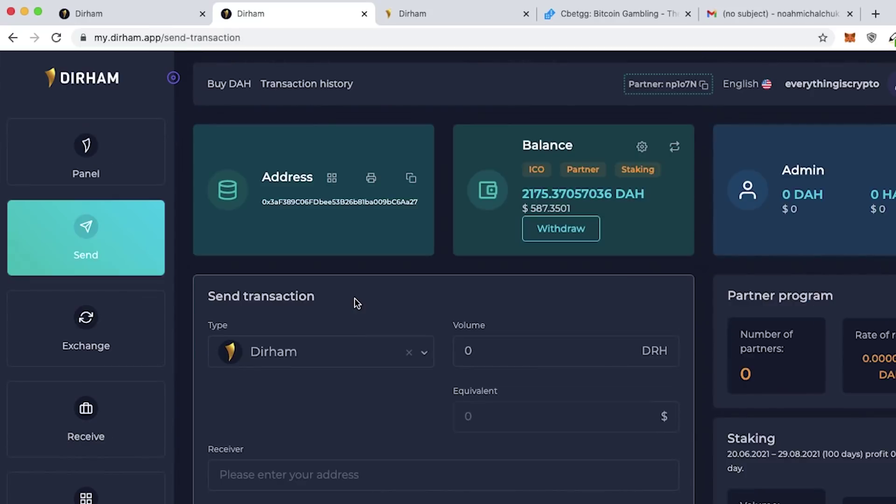
# - Open Withdraw, toggle the Partner and ICO balances, then reach the Dirham-to-Bitcoin gold Exchange form
pyautogui.click(554, 231)
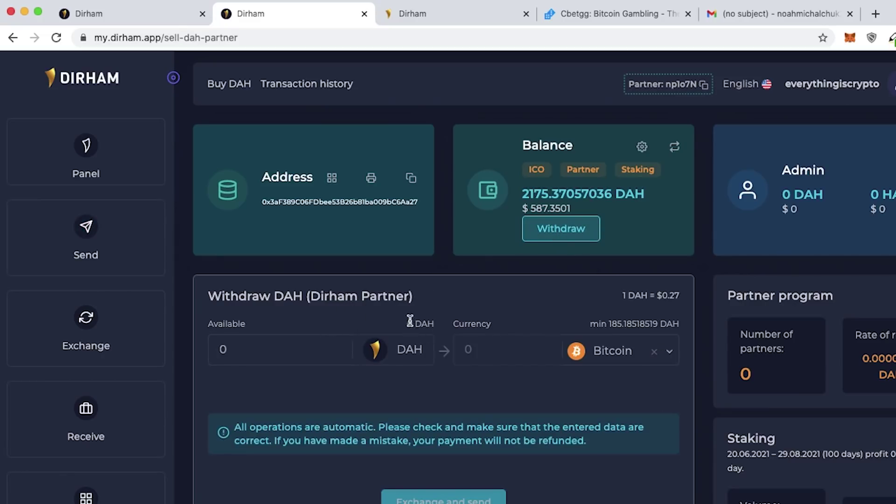
pyautogui.click(591, 169)
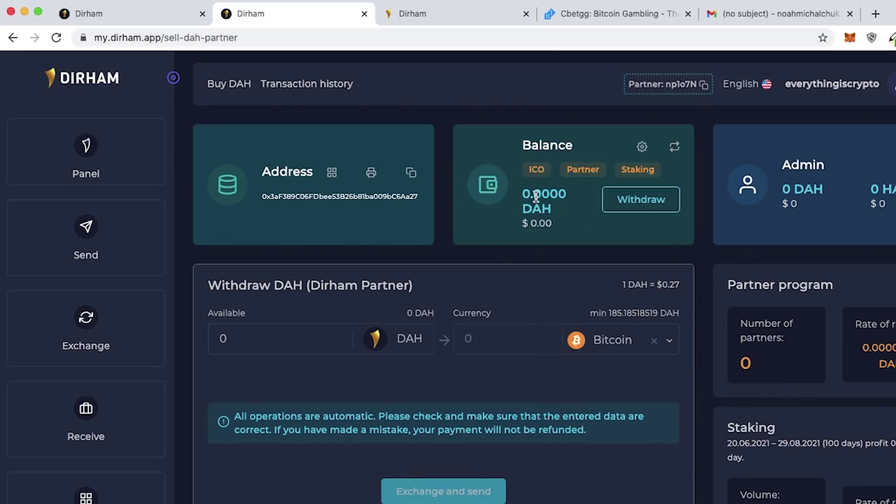
pyautogui.click(536, 173)
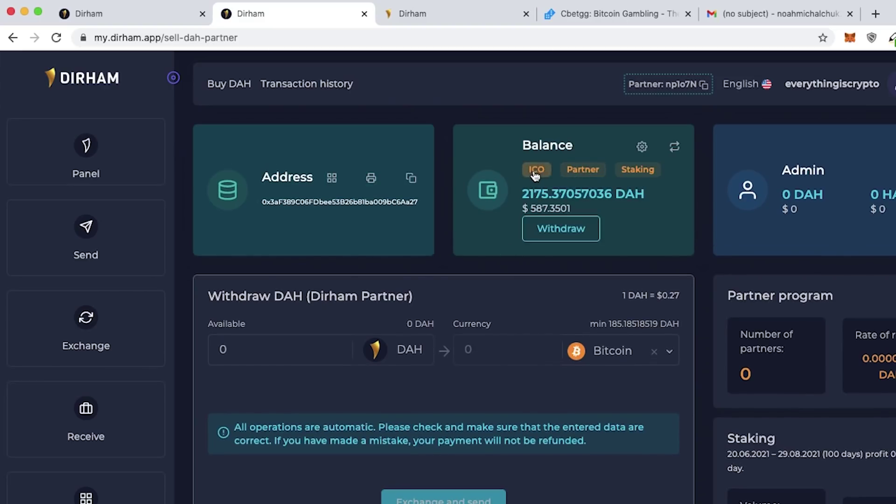
pyautogui.click(53, 346)
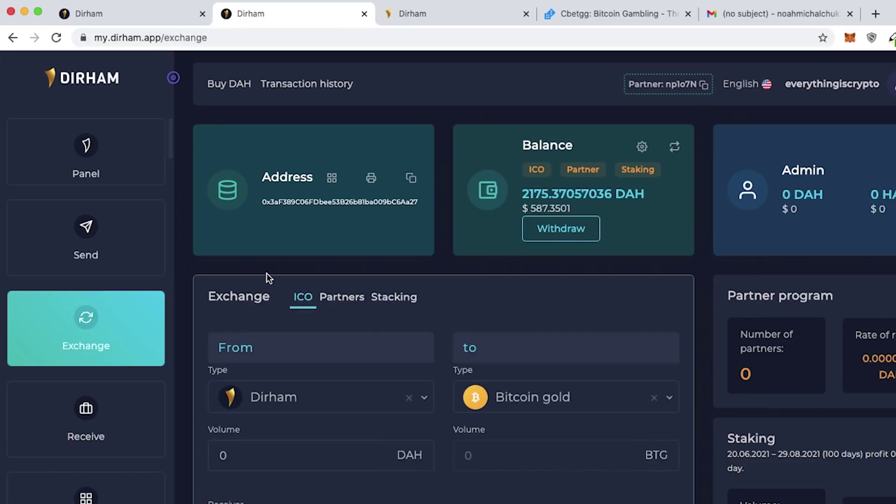
pyautogui.scroll(-2, 456, 254)
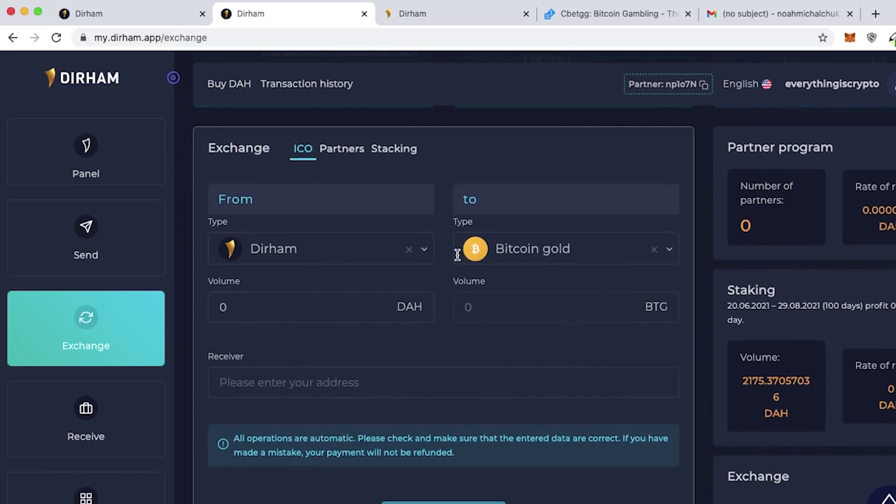
# - Exchange 2175 DAH into Litecoin to the pasted receiver address and submit
pyautogui.click(668, 250)
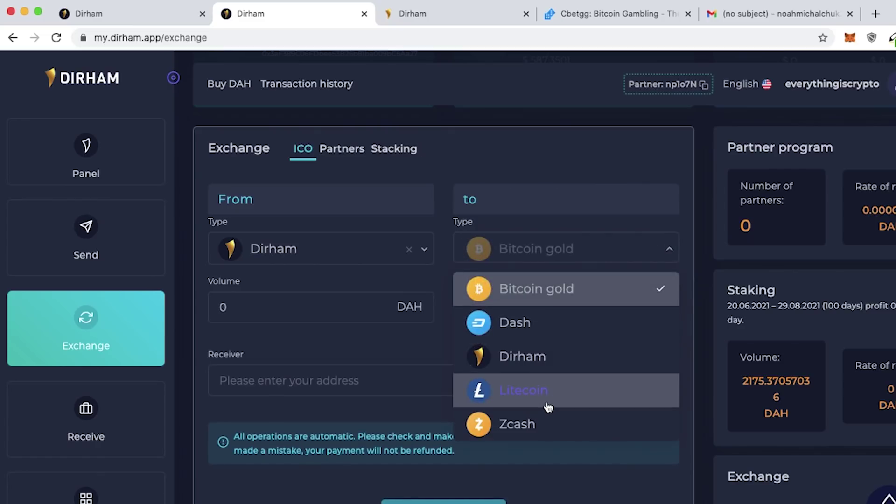
pyautogui.scroll(-1, 543, 405)
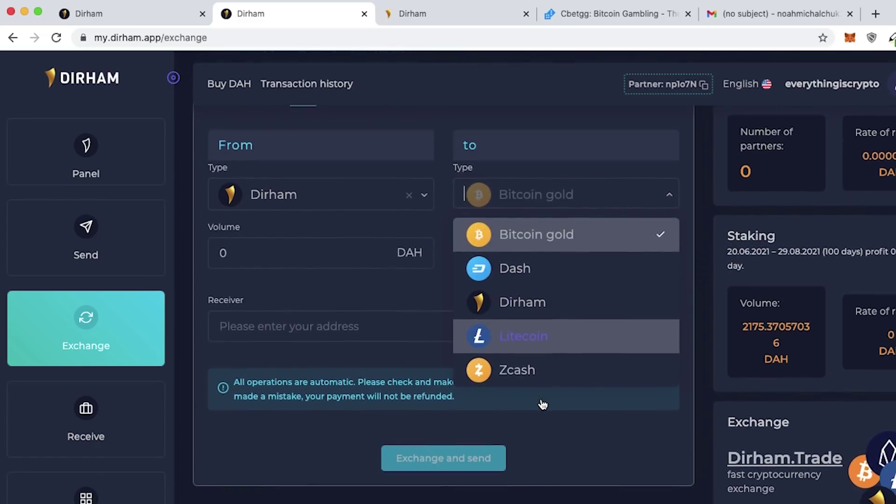
pyautogui.click(562, 345)
pyautogui.doubleClick(283, 258)
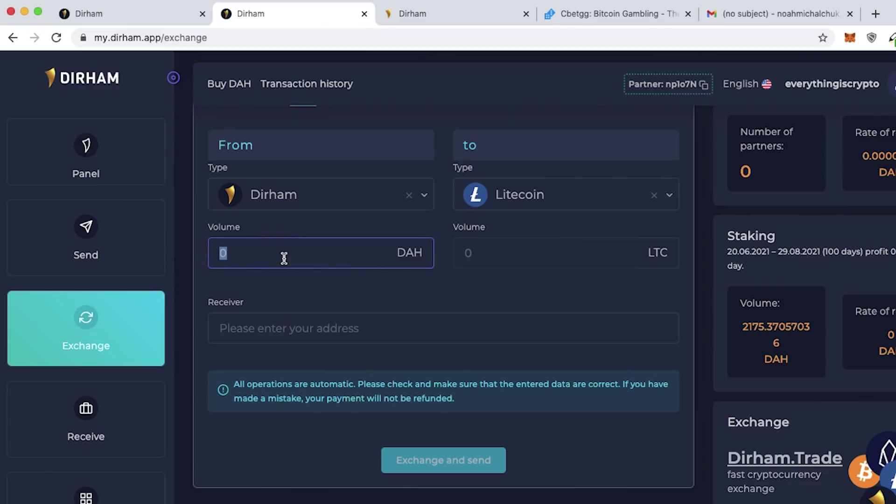
pyautogui.scroll(3, 283, 258)
pyautogui.write('217')
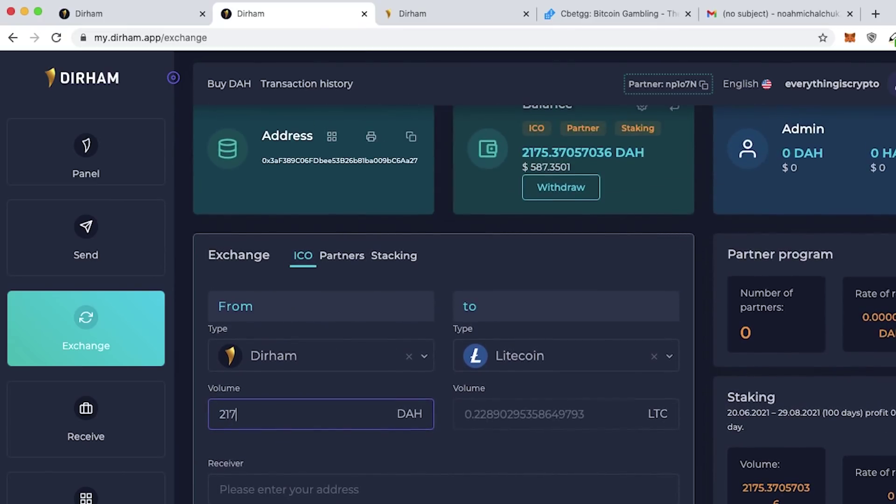
pyautogui.write('5')
pyautogui.click(423, 451)
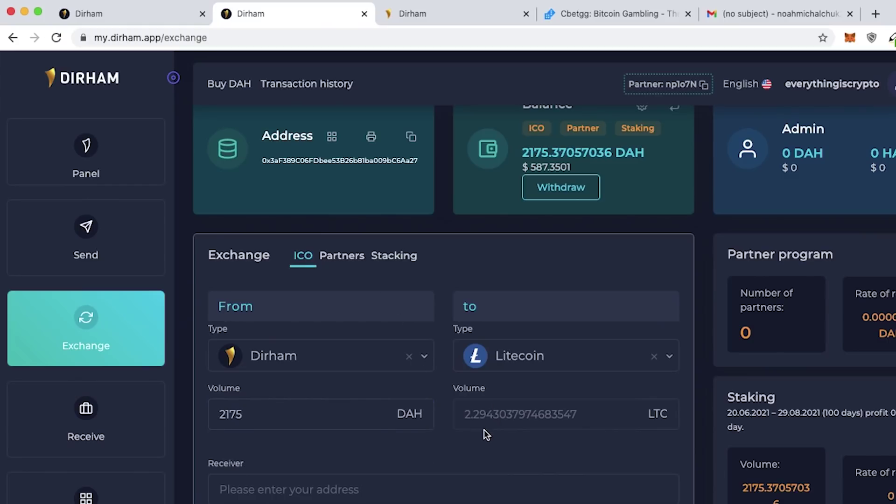
pyautogui.click(490, 490)
pyautogui.hotkey('ctrl', 'v')
pyautogui.scroll(-2, 551, 400)
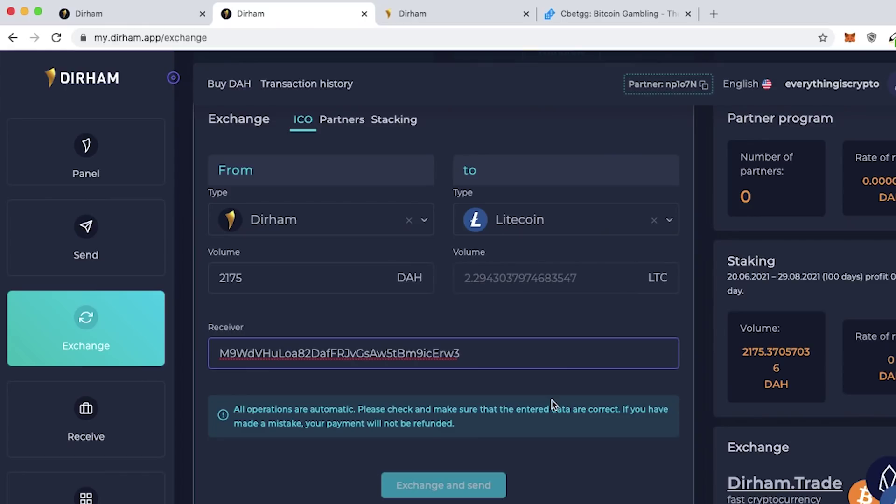
pyautogui.scroll(1, 552, 405)
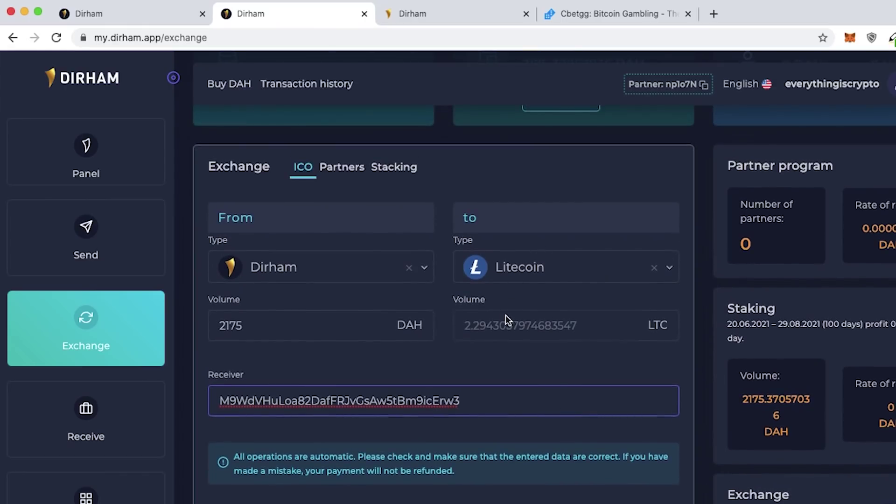
pyautogui.scroll(-1, 539, 315)
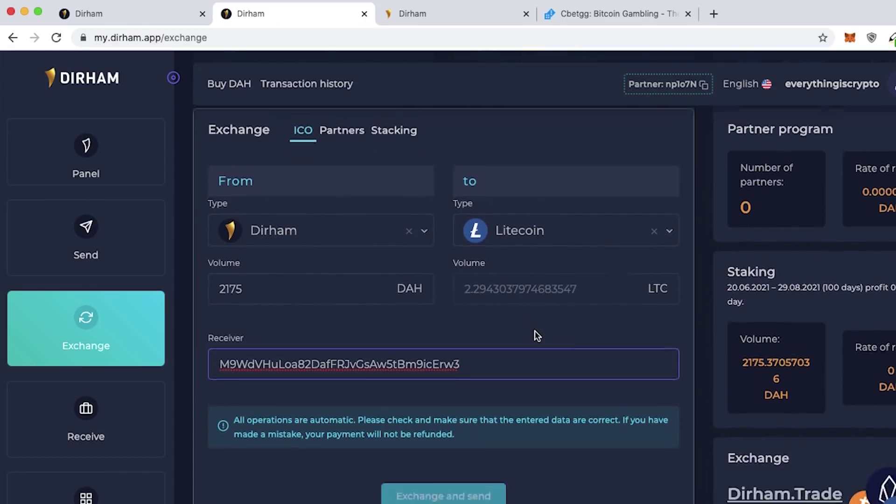
pyautogui.click(432, 498)
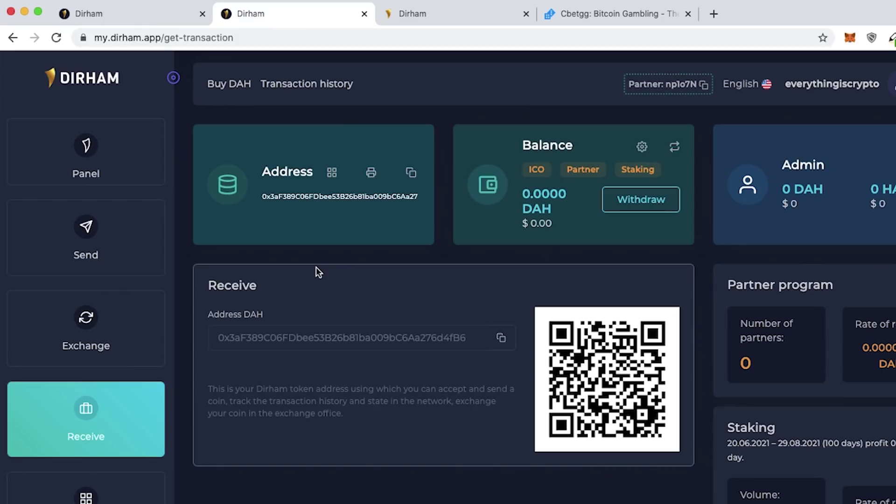
pyautogui.scroll(-5, 316, 268)
pyautogui.scroll(-5, 316, 267)
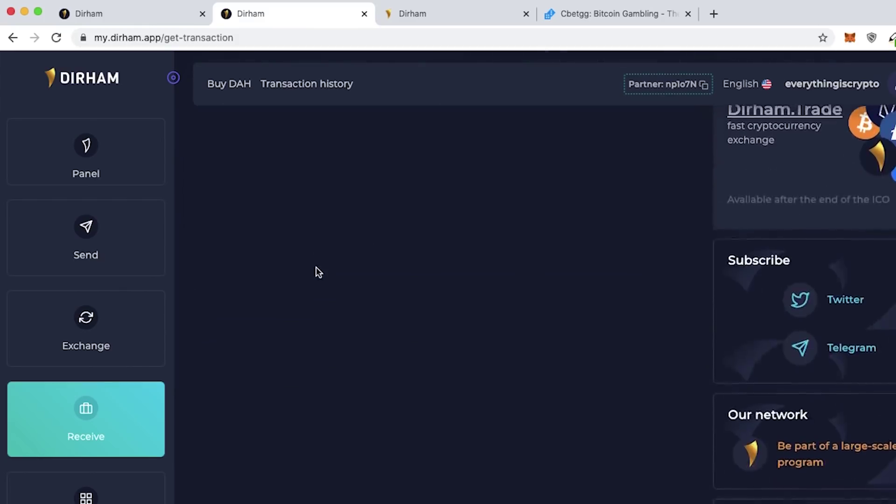
pyautogui.scroll(10, 591, 331)
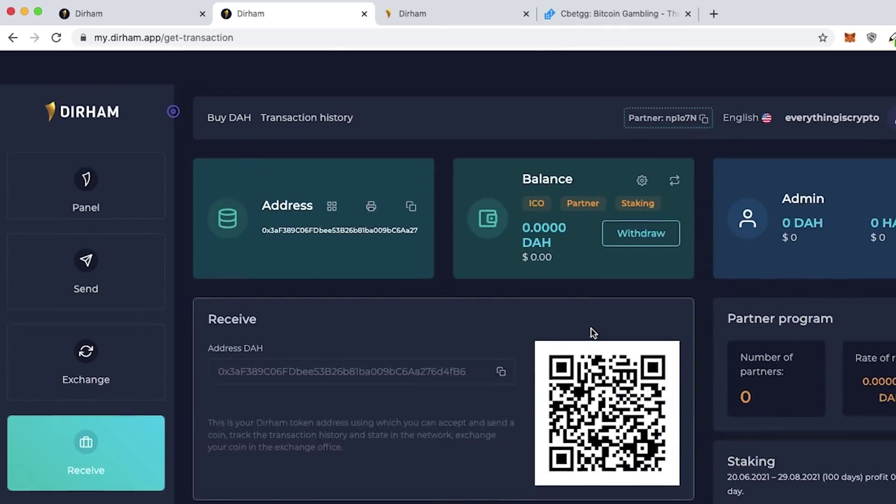